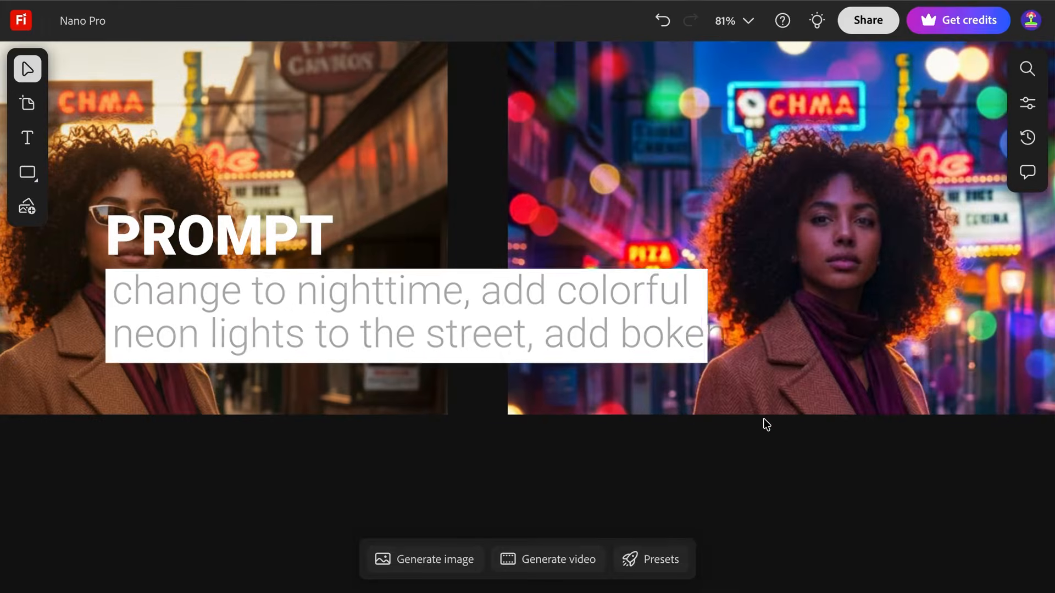
# Generate a widescreen image from the corgi illustration with the prompt "make a brand sheet showing this on photorealistic clothing and other collateral".
pyautogui.hscroll(6, 763, 419)
pyautogui.scroll(2, 763, 419)
pyautogui.scroll(-1, 764, 424)
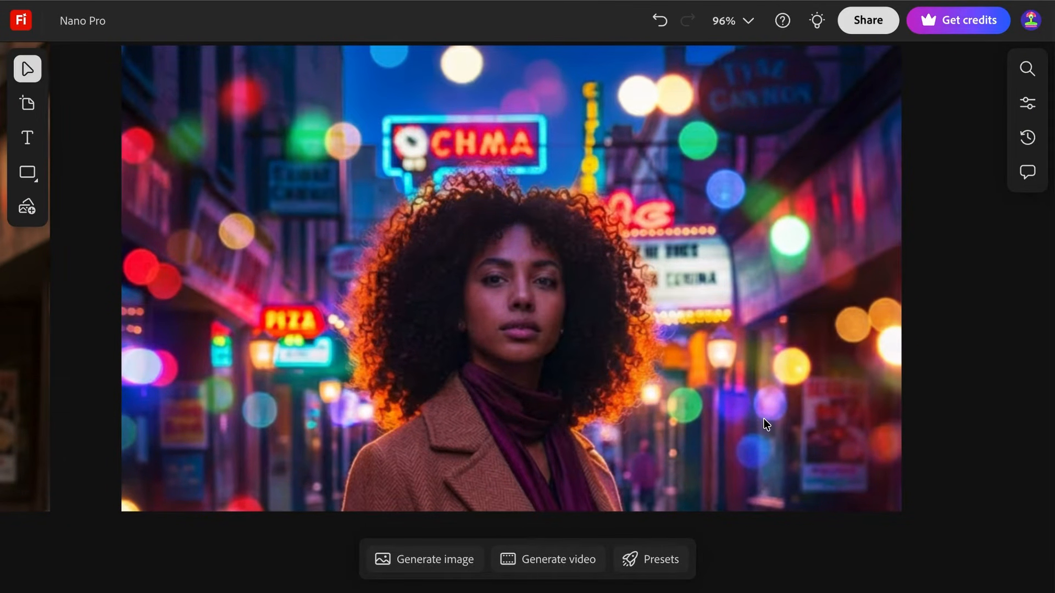
pyautogui.scroll(-2, 763, 418)
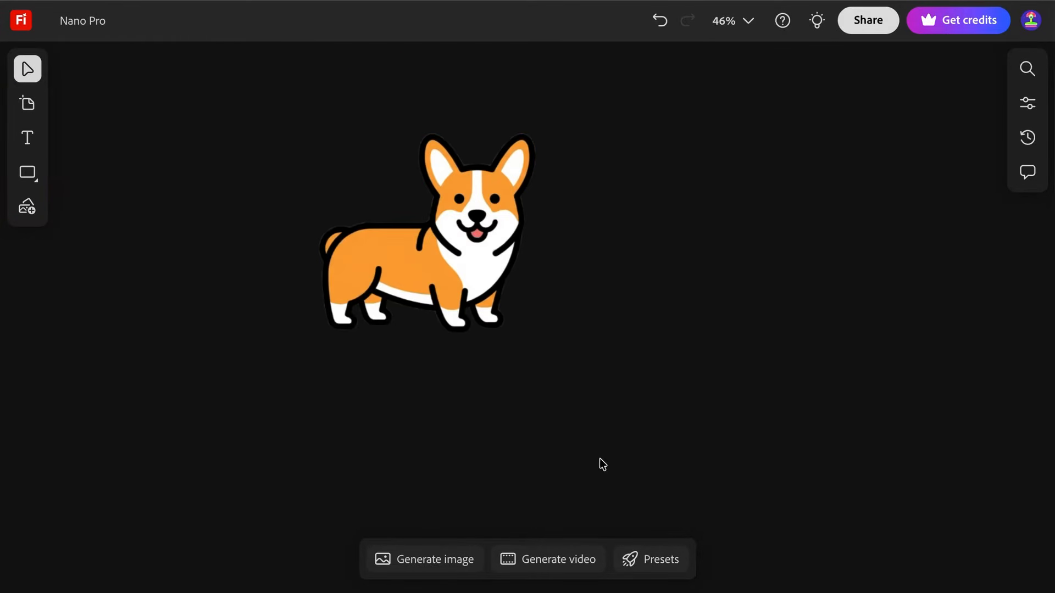
pyautogui.click(459, 558)
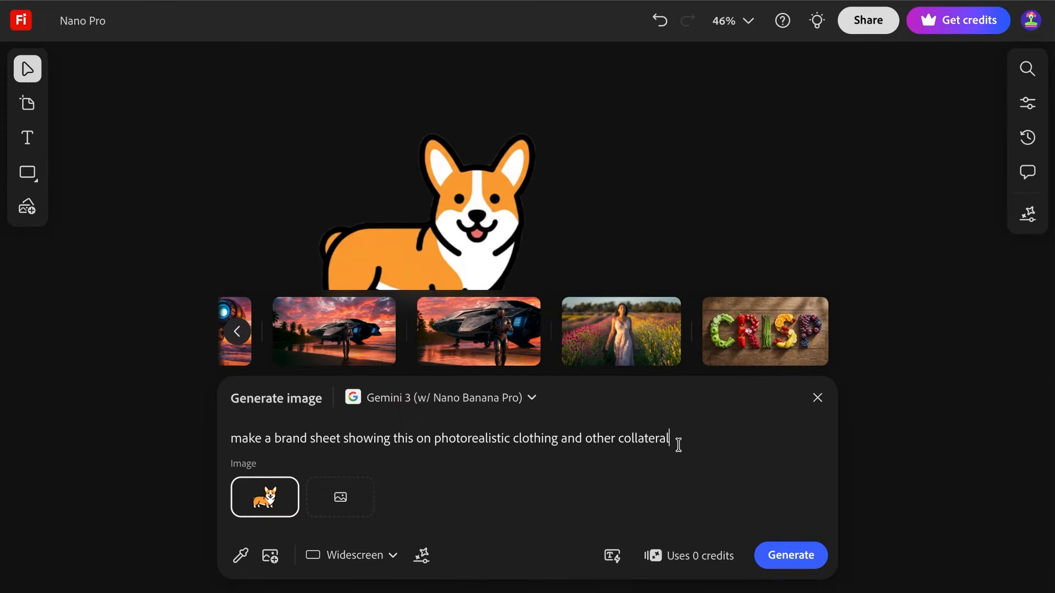
pyautogui.click(798, 556)
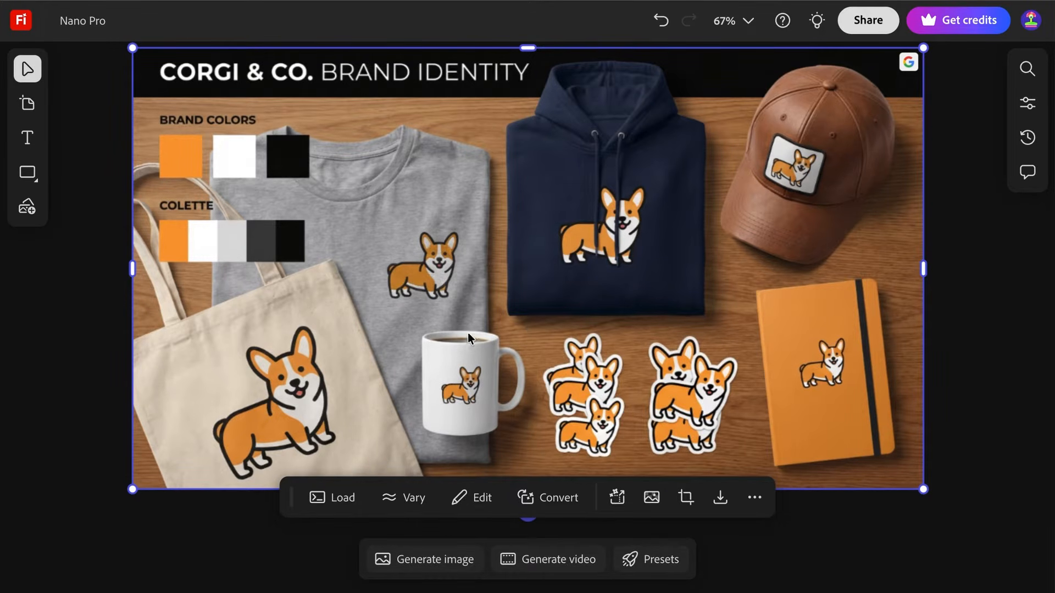
# Generate a widescreen image from the purple mbd logo using the prompt "make a brand sheet showing this on photorealistic clothing and other collateral".
pyautogui.click(203, 513)
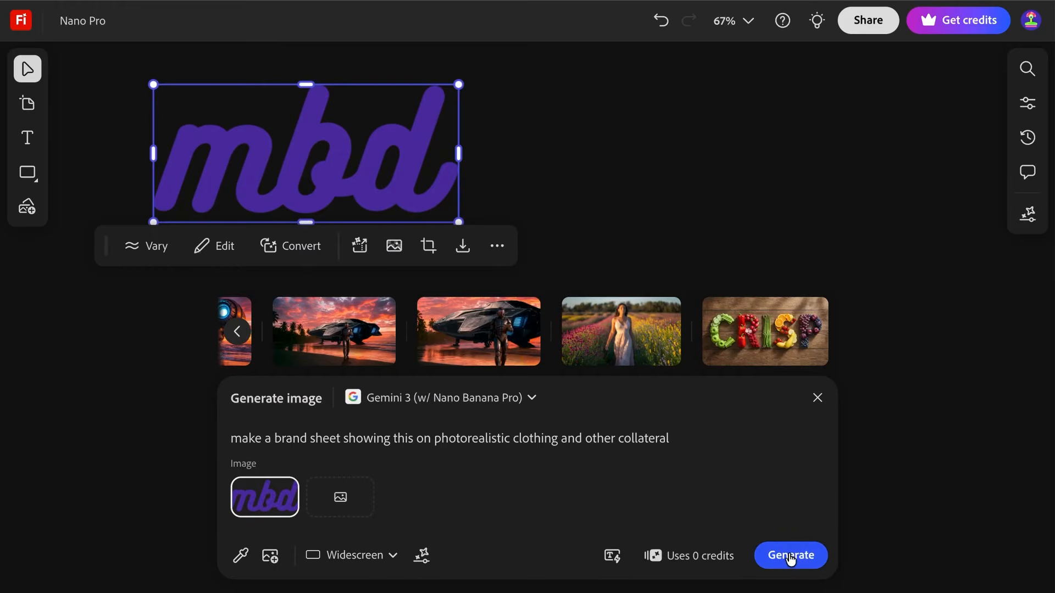
pyautogui.click(790, 556)
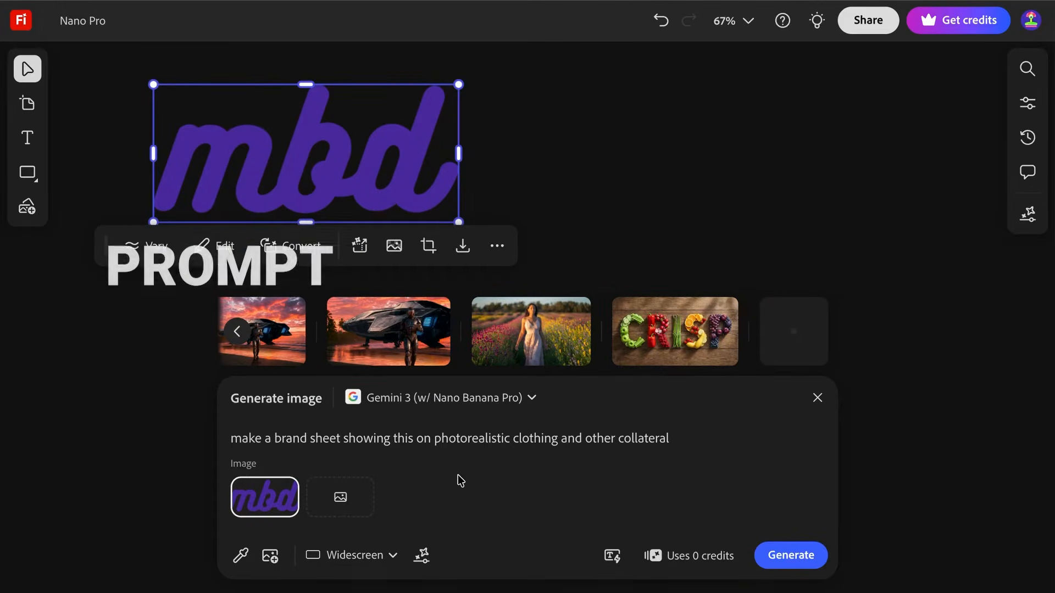
pyautogui.tripleClick(404, 442)
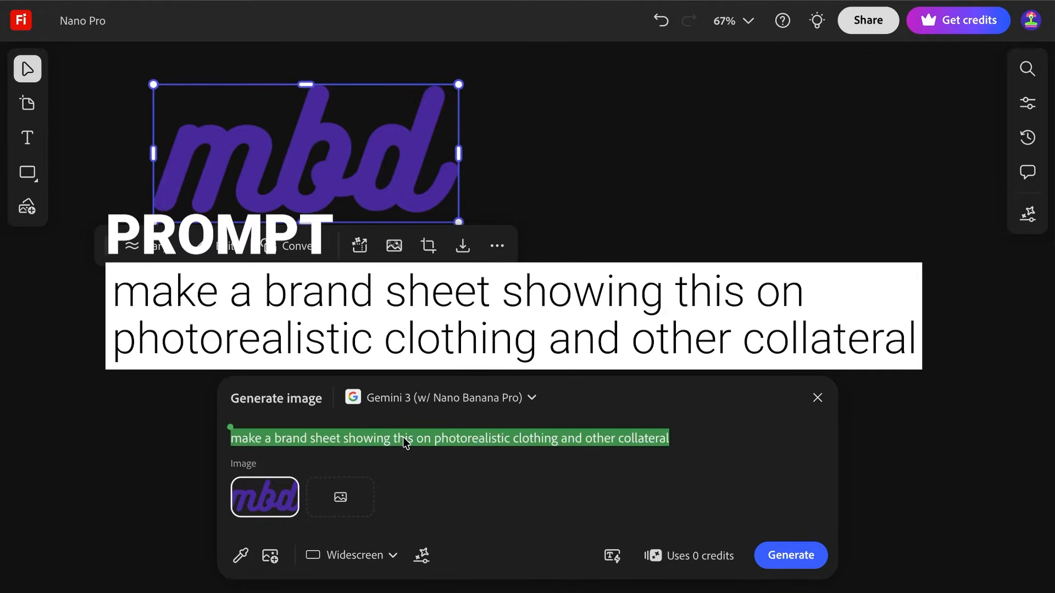
pyautogui.write('add')
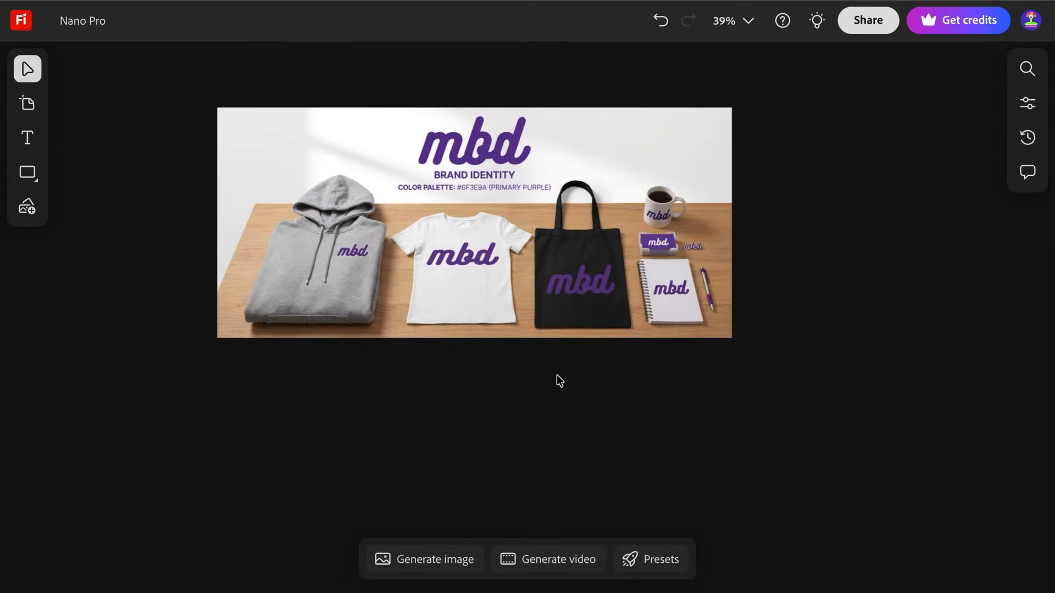
# Generate a variation of the mbd brand sheet that makes the hooded sweatshirt and tote bag purple with white logos.
pyautogui.click(498, 292)
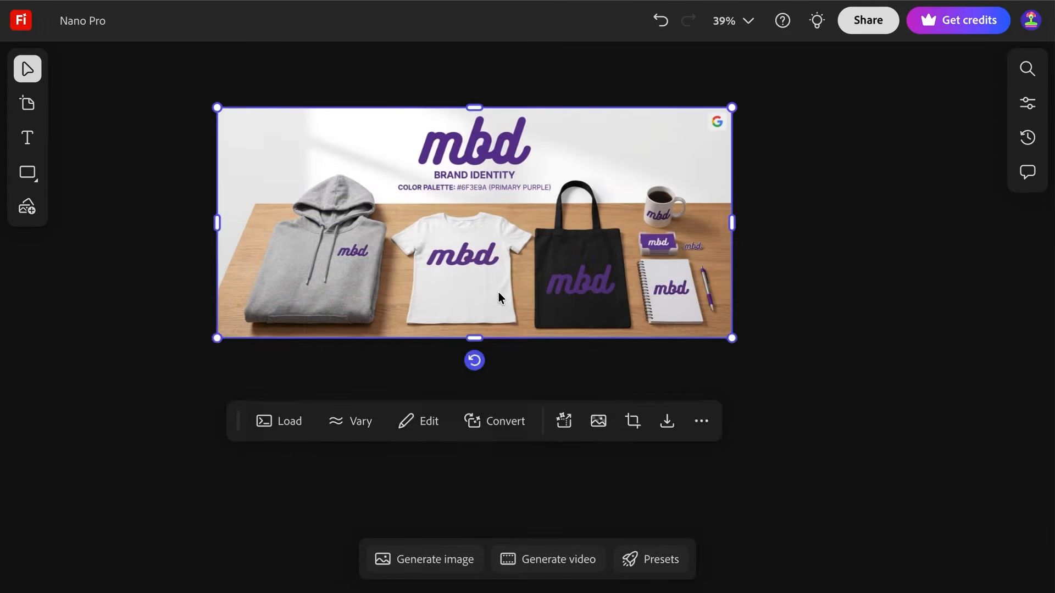
pyautogui.scroll(3, 499, 295)
pyautogui.scroll(1, 499, 294)
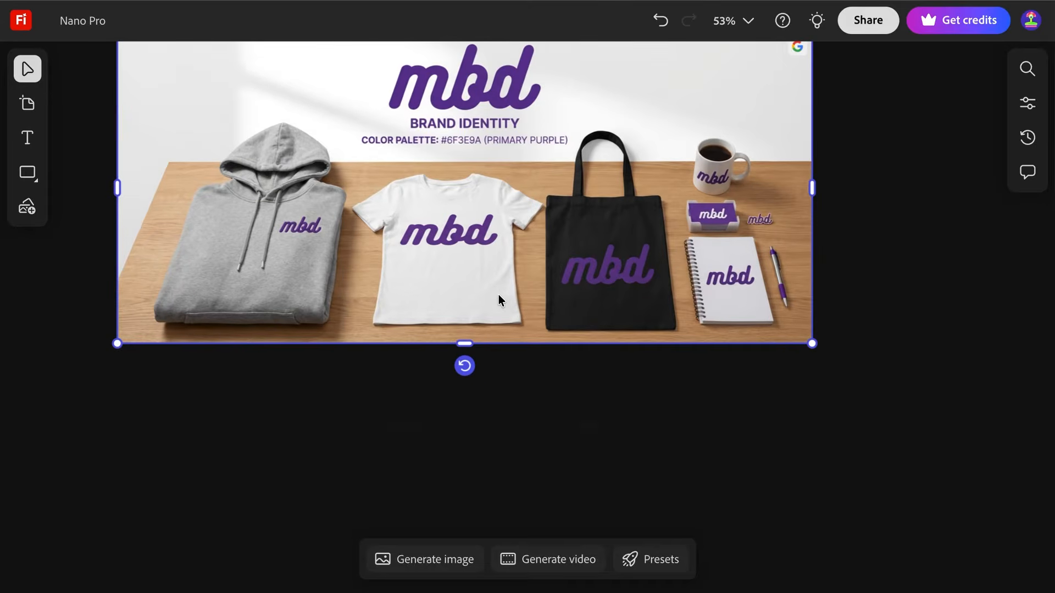
pyautogui.write('change the sw')
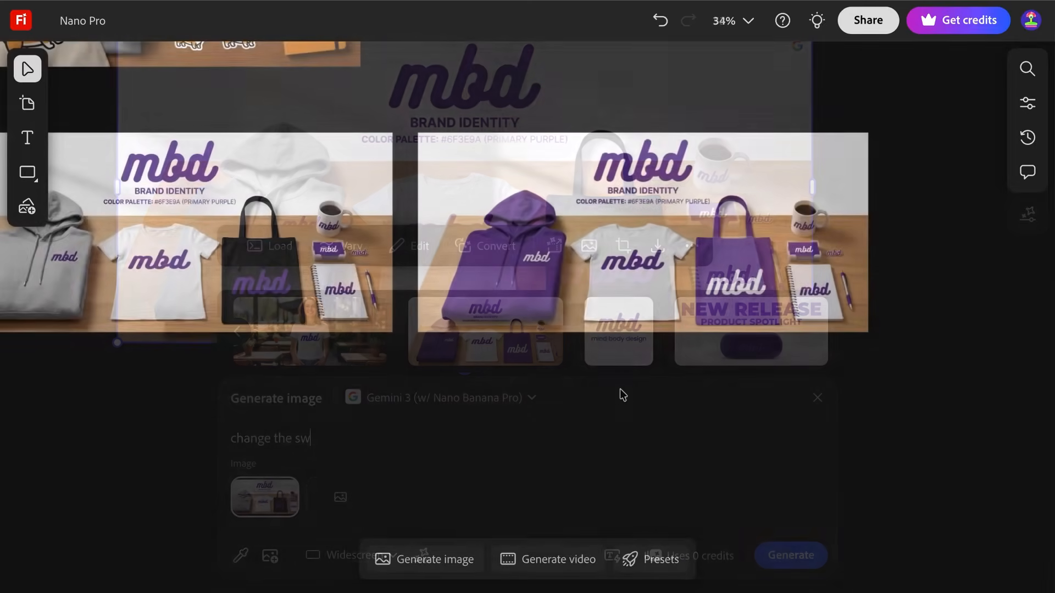
pyautogui.scroll(4, 618, 400)
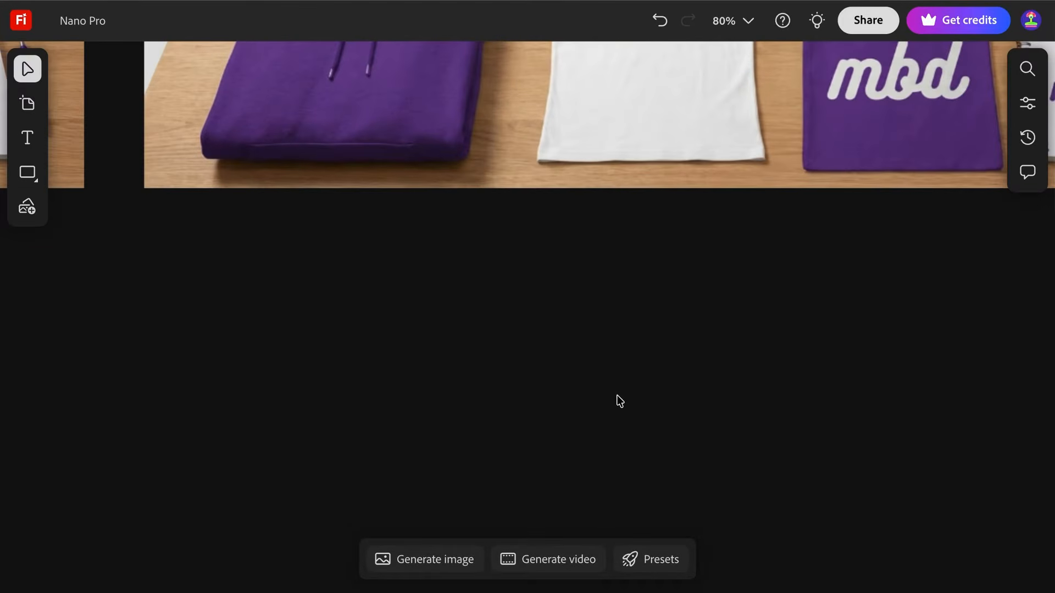
pyautogui.scroll(3, 619, 401)
pyautogui.scroll(5, 616, 395)
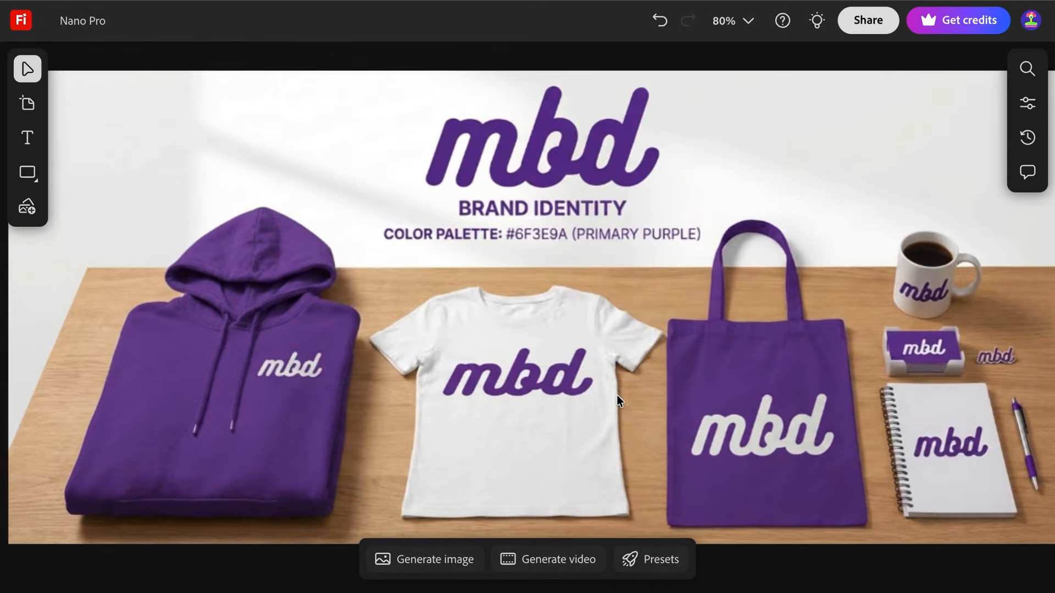
# Place the generated image of the word CRISP made of vegetables and fruit on the canvas.
pyautogui.scroll(-10, 617, 395)
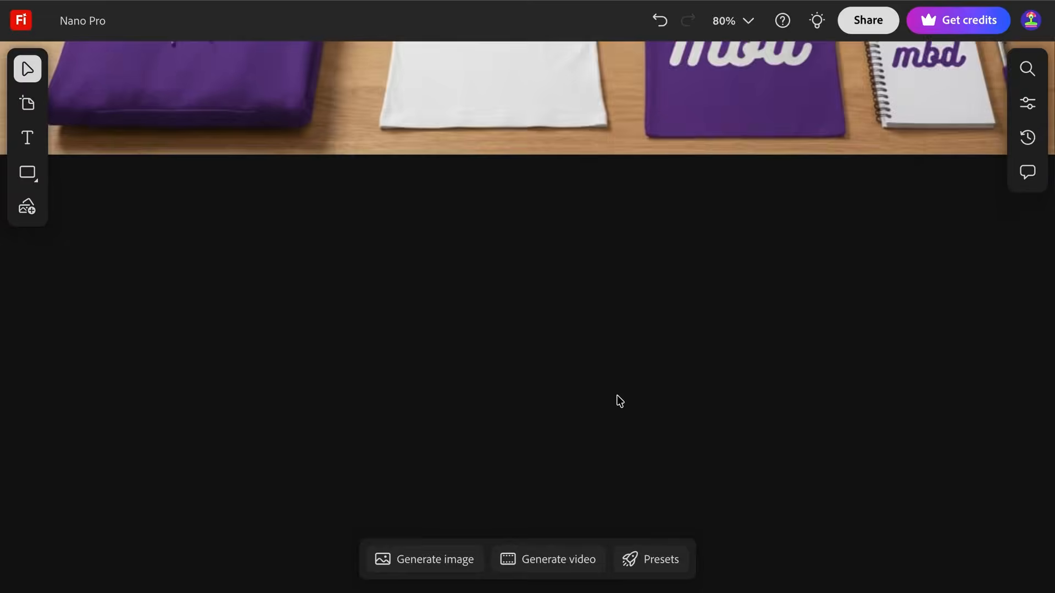
pyautogui.scroll(-8, 617, 396)
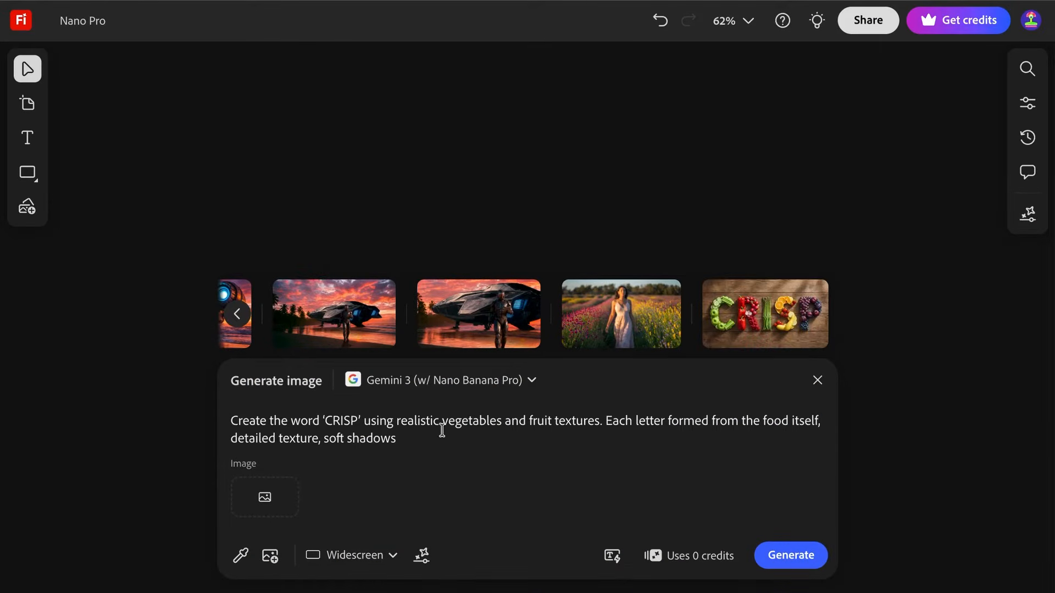
pyautogui.moveTo(728, 286)
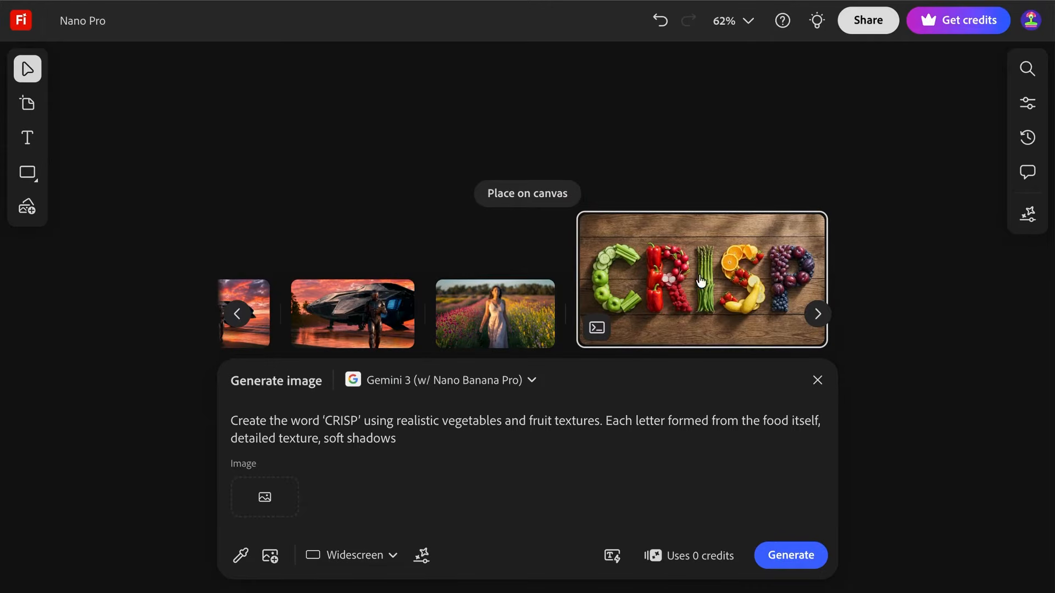
pyautogui.moveTo(541, 195); pyautogui.dragTo(156, 41)
pyautogui.click(106, 166)
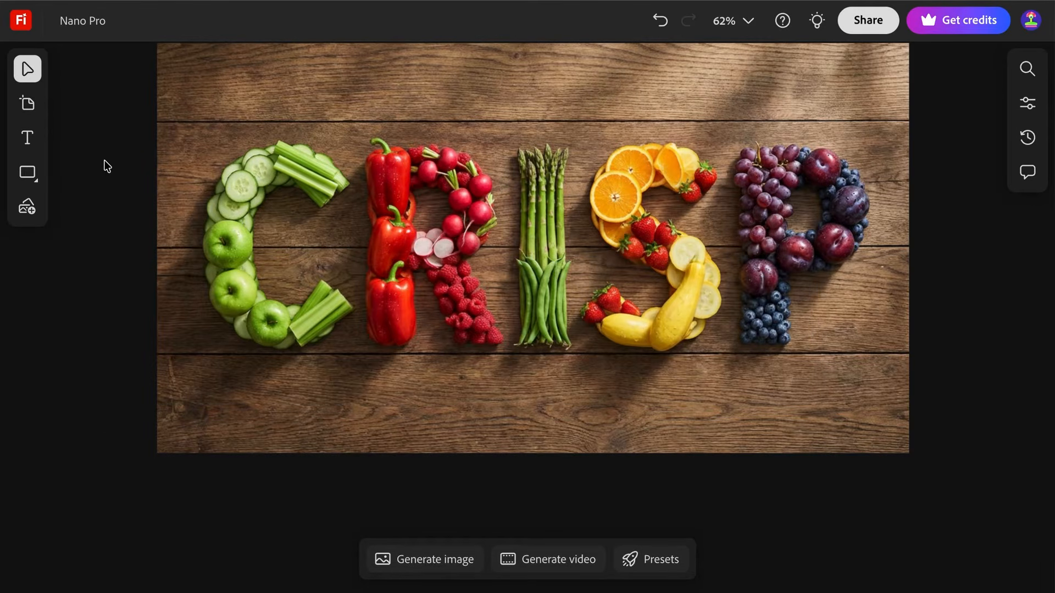
# Generate a widescreen image from the TYPOGRAPHY artwork with the prompt "write the word FRIDAY in this font, keeping the colors and styles".
pyautogui.hscroll(-15, 104, 161)
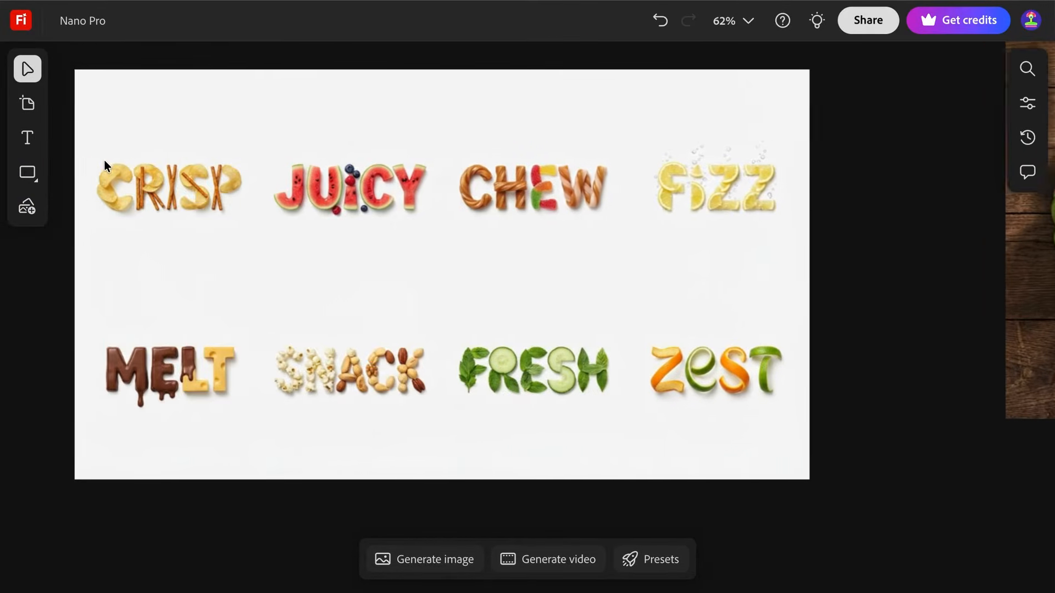
pyautogui.scroll(5, 104, 160)
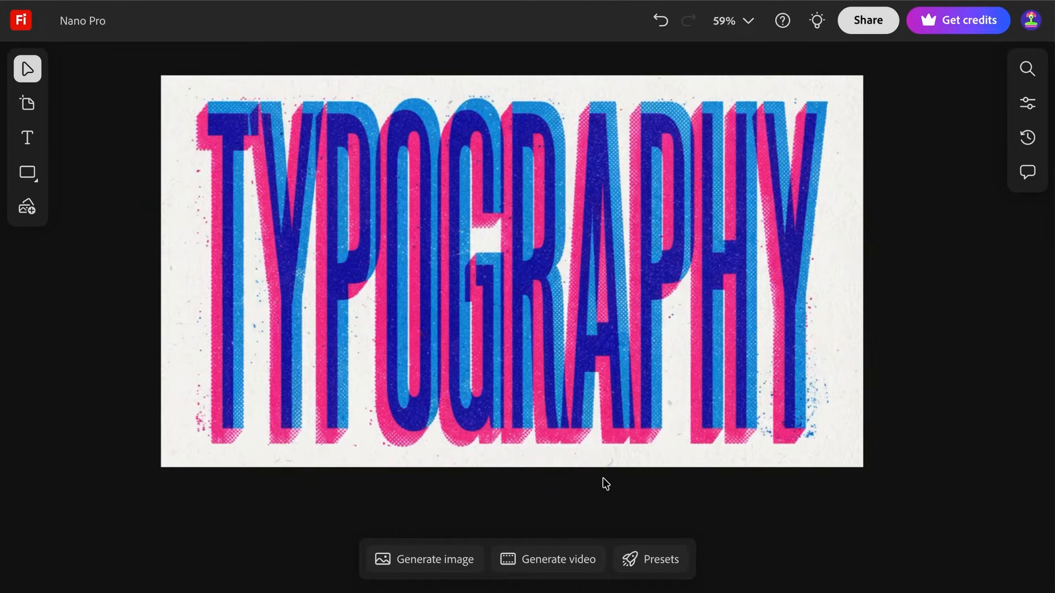
pyautogui.click(441, 559)
pyautogui.moveTo(246, 503)
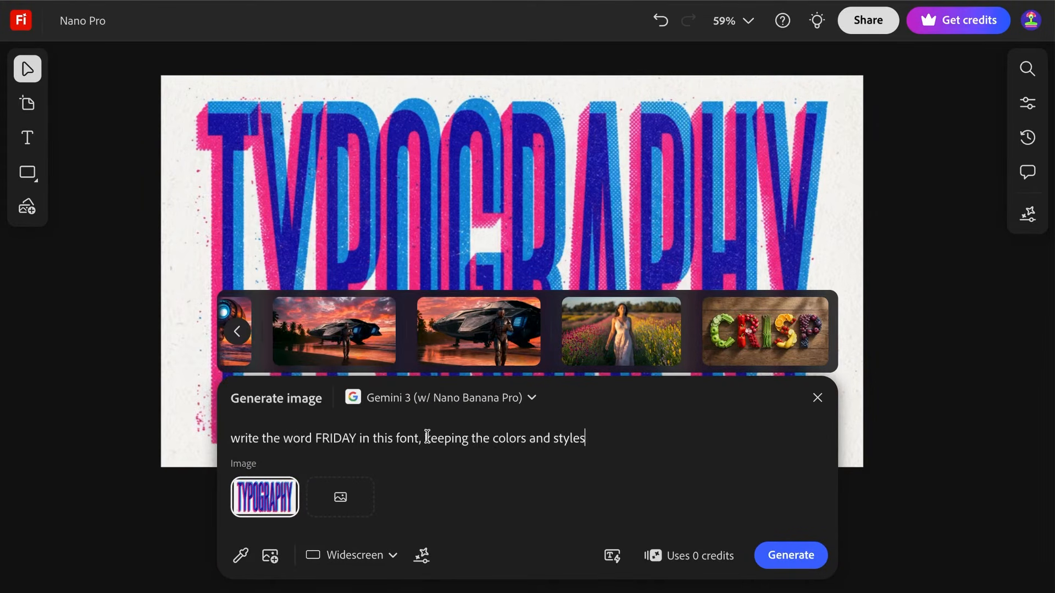
pyautogui.tripleClick(396, 444)
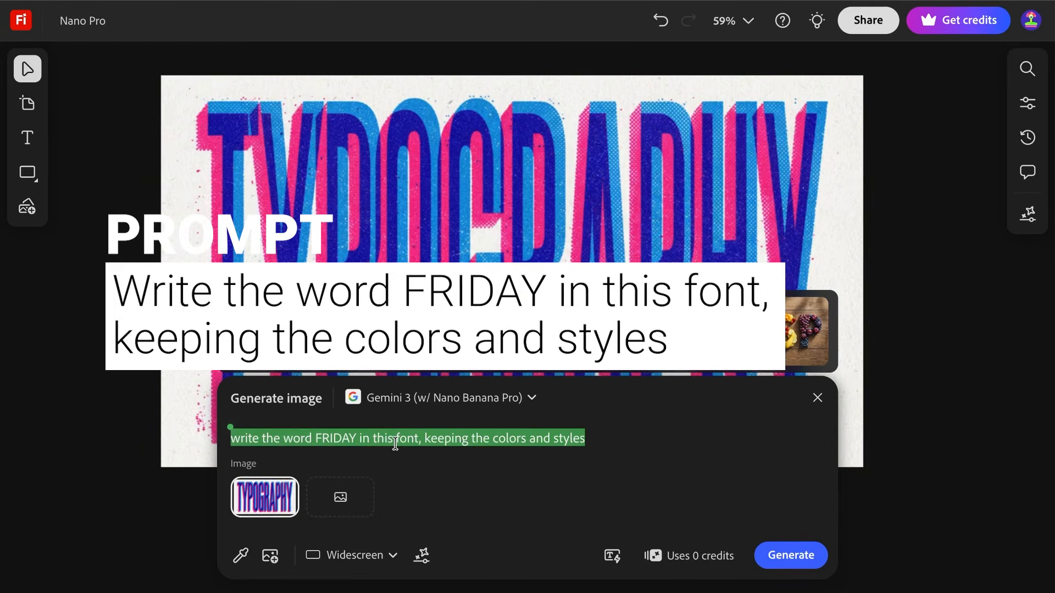
pyautogui.click(797, 553)
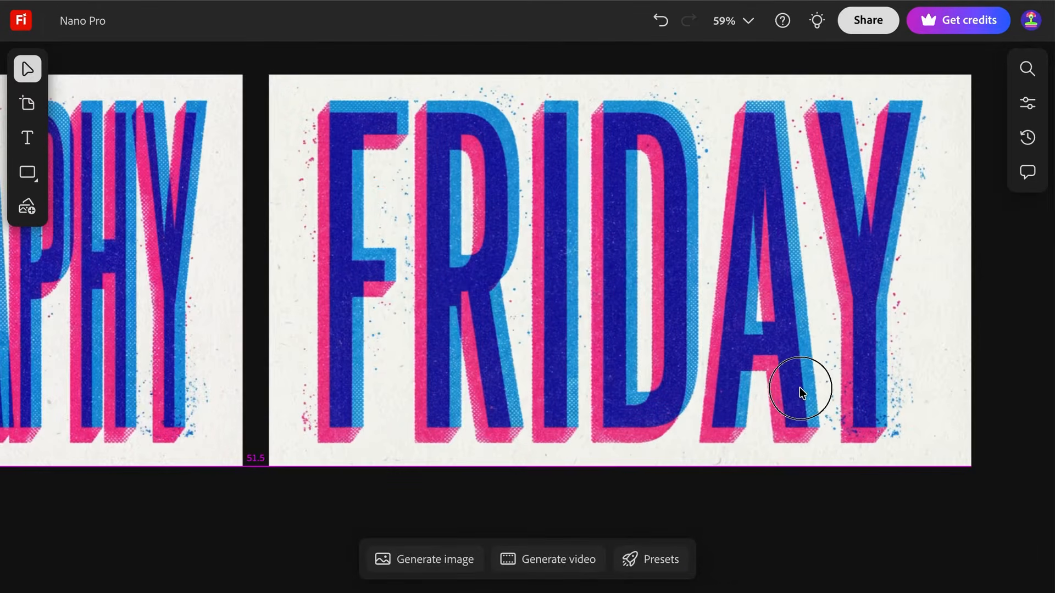
pyautogui.click(801, 391)
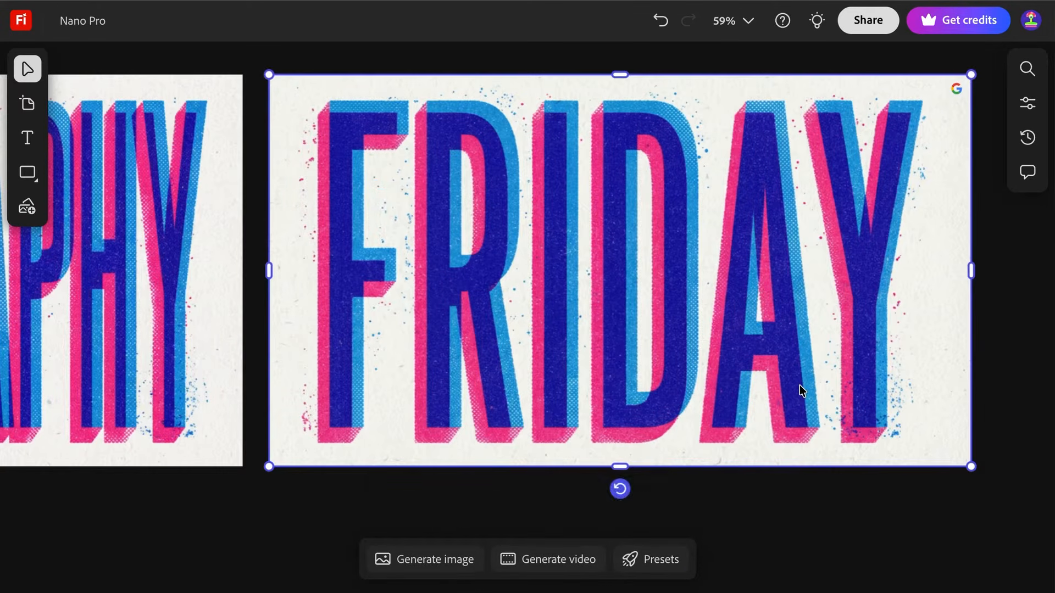
pyautogui.click(889, 546)
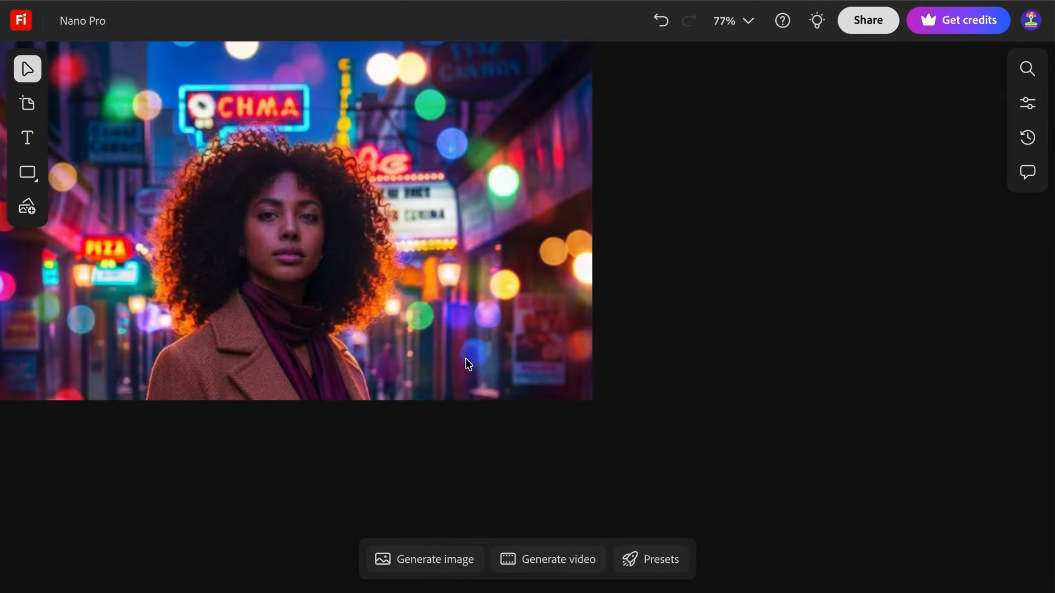
# Generate a widescreen image from the nighttime neon street portrait with the prompt "create a storyboard for this scene" and review its panels.
pyautogui.click(468, 363)
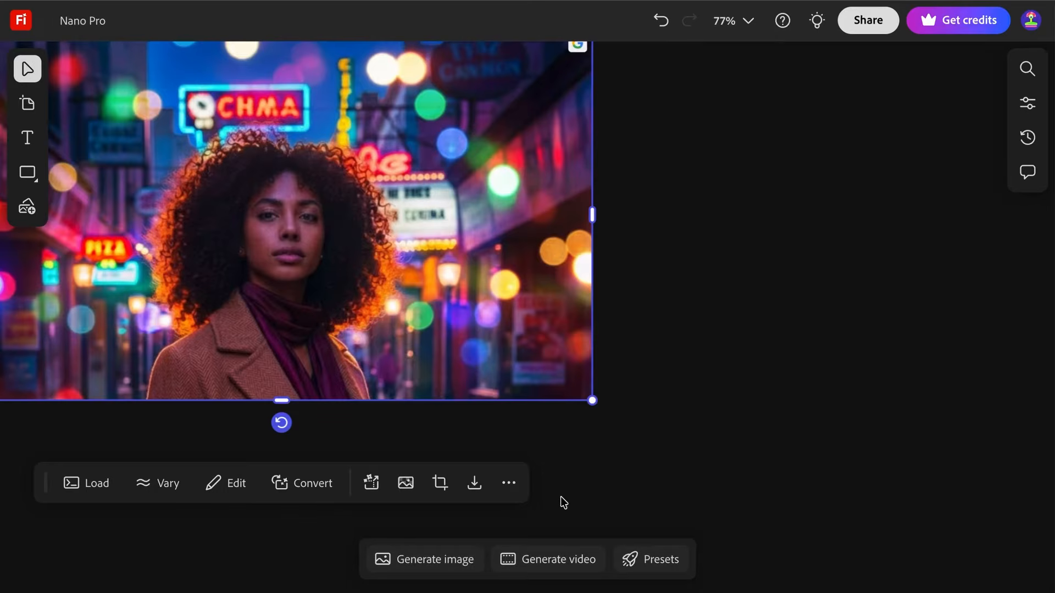
pyautogui.click(444, 561)
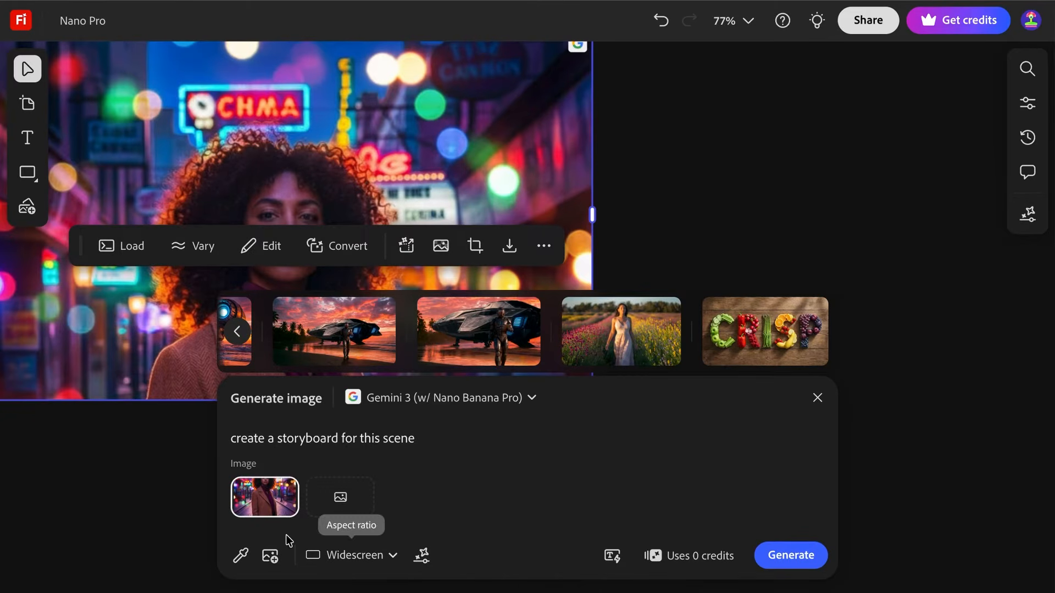
pyautogui.moveTo(265, 494)
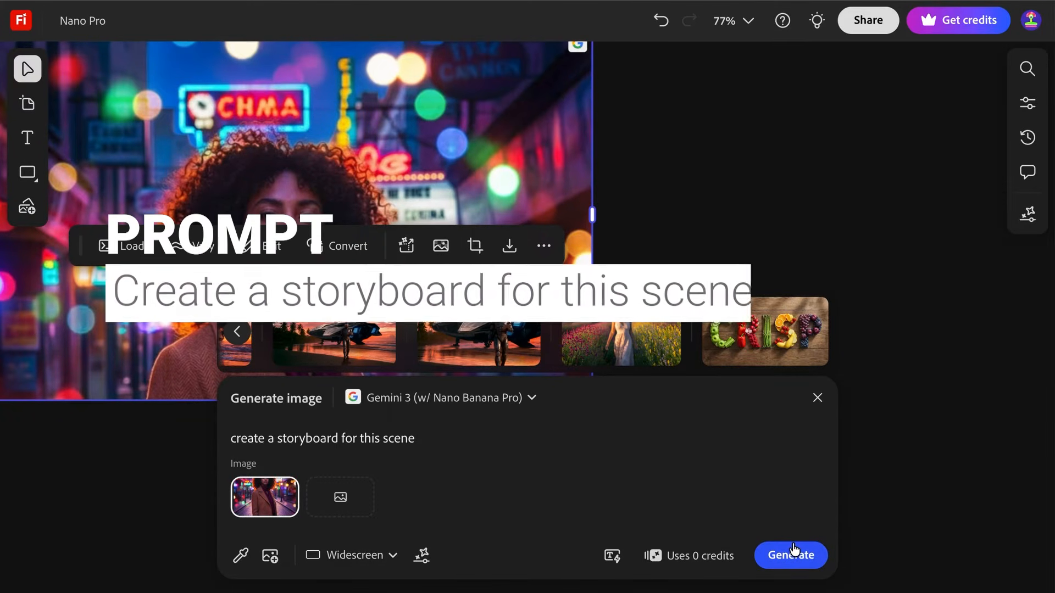
pyautogui.click(900, 417)
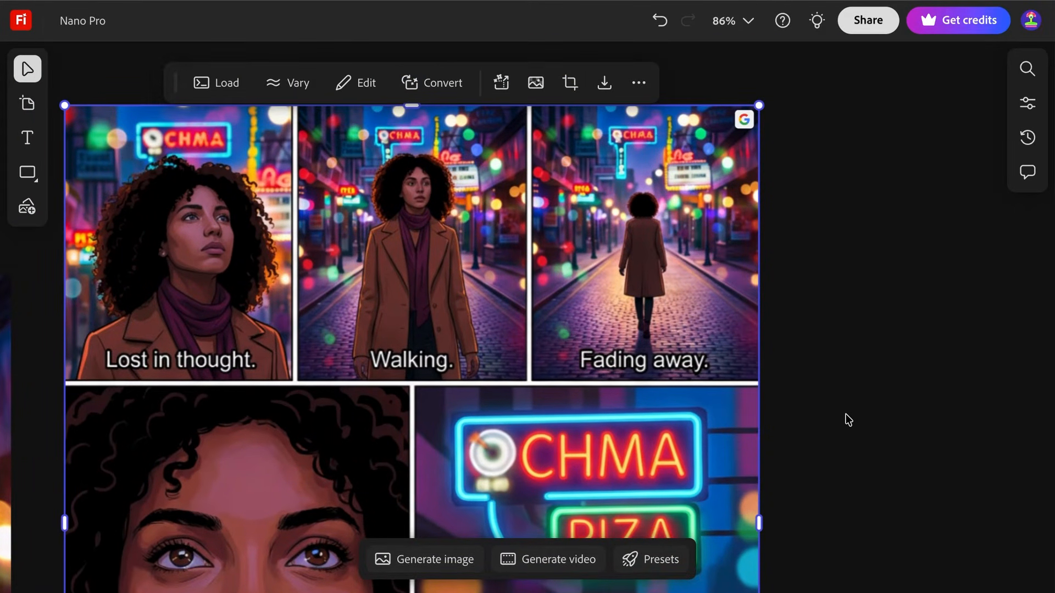
pyautogui.scroll(-5, 848, 420)
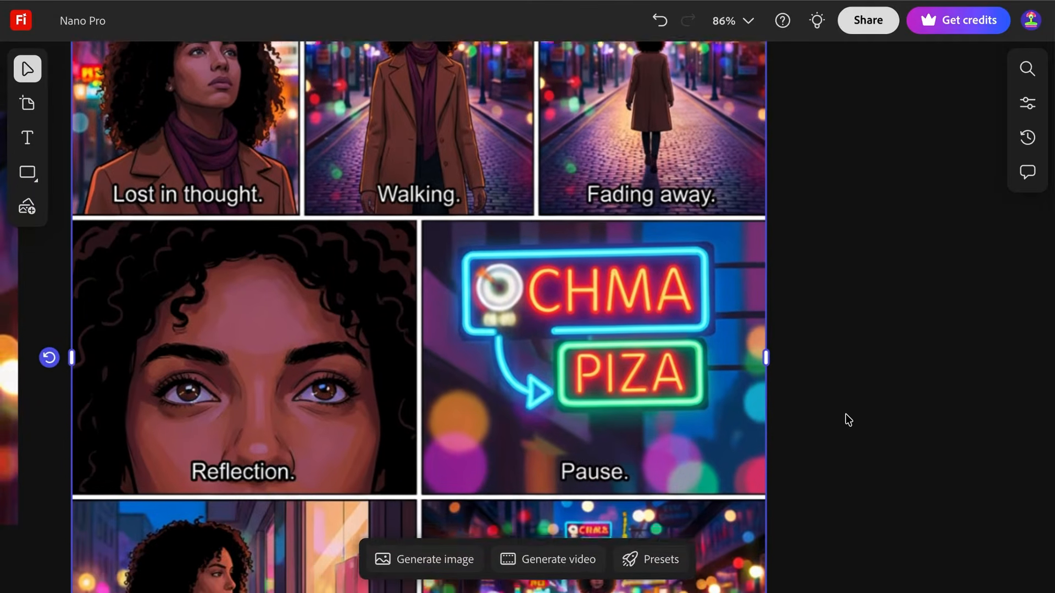
pyautogui.scroll(-5, 848, 421)
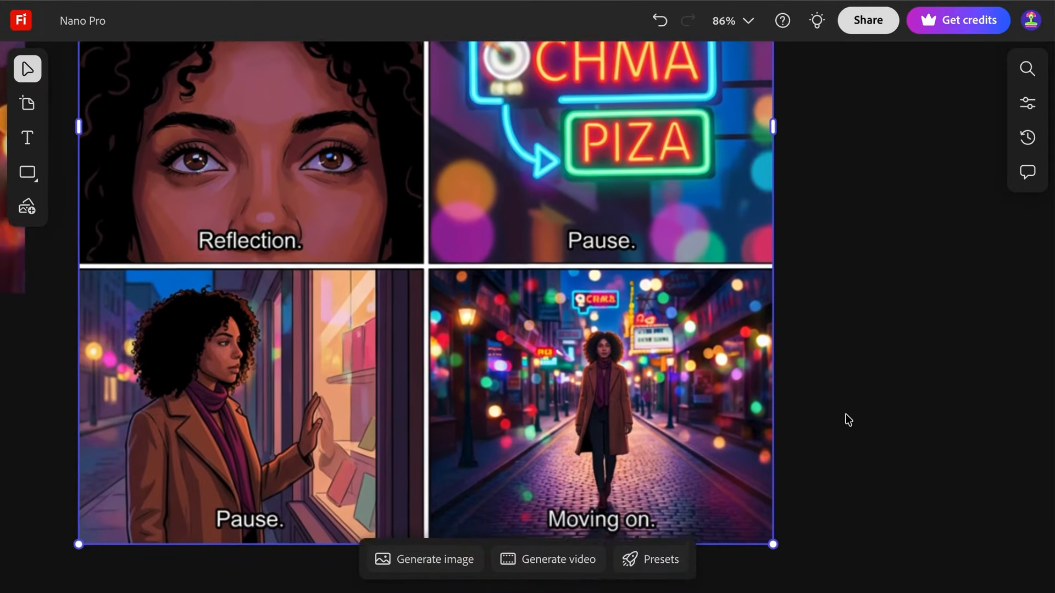
pyautogui.scroll(-2, 848, 421)
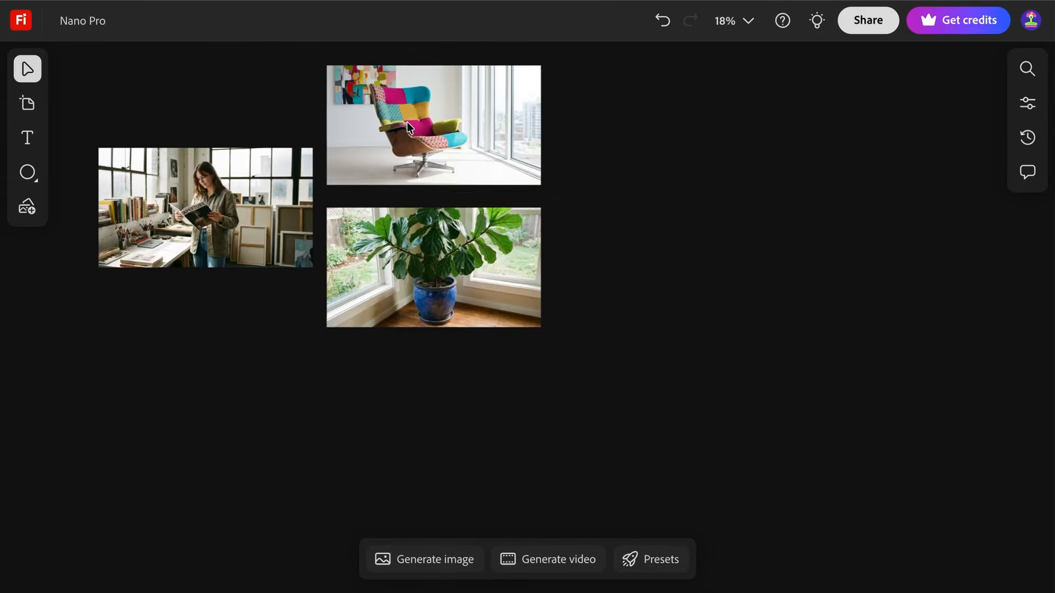
# Set up a widescreen Gemini 3 image from the armchair, plant and studio pictures with the prompt "Combine these images into one appropriately arranged cinematic image".
pyautogui.scroll(4, 407, 123)
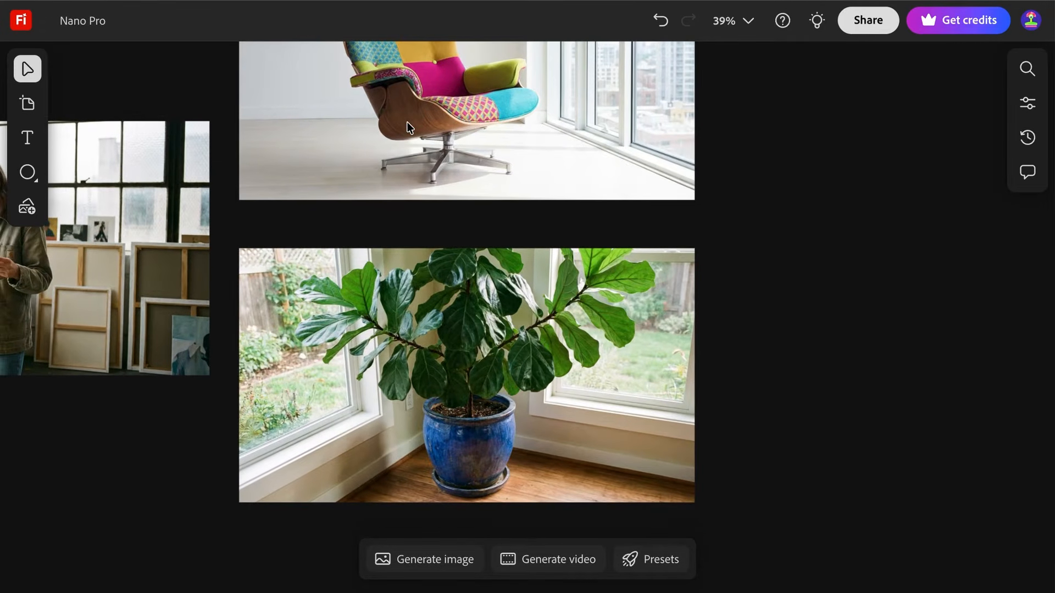
pyautogui.scroll(3, 407, 121)
pyautogui.scroll(-4, 407, 121)
pyautogui.scroll(-3, 407, 121)
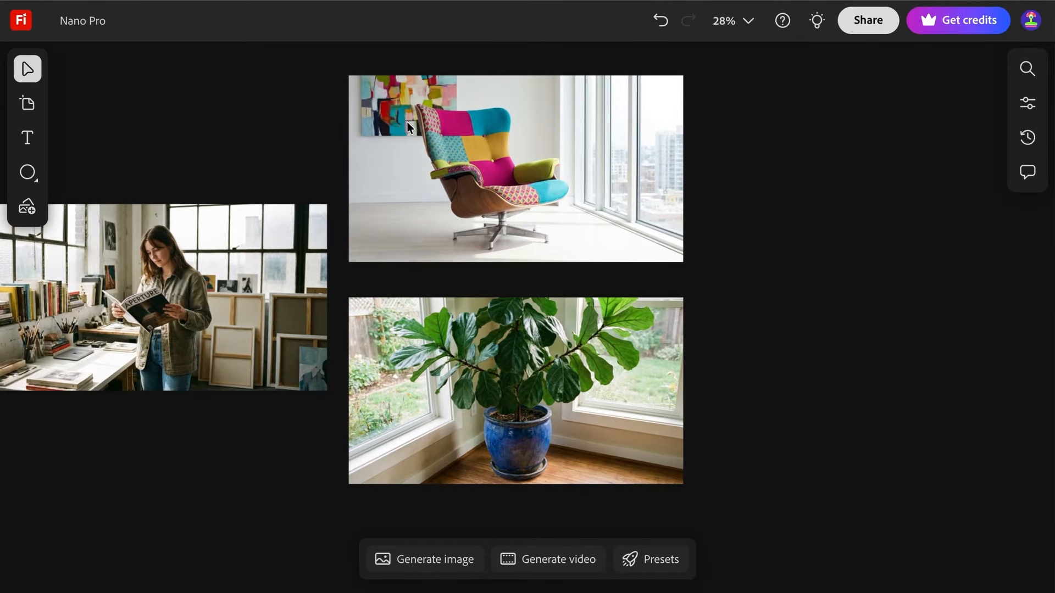
pyautogui.scroll(-2, 406, 121)
pyautogui.hscroll(2, 407, 121)
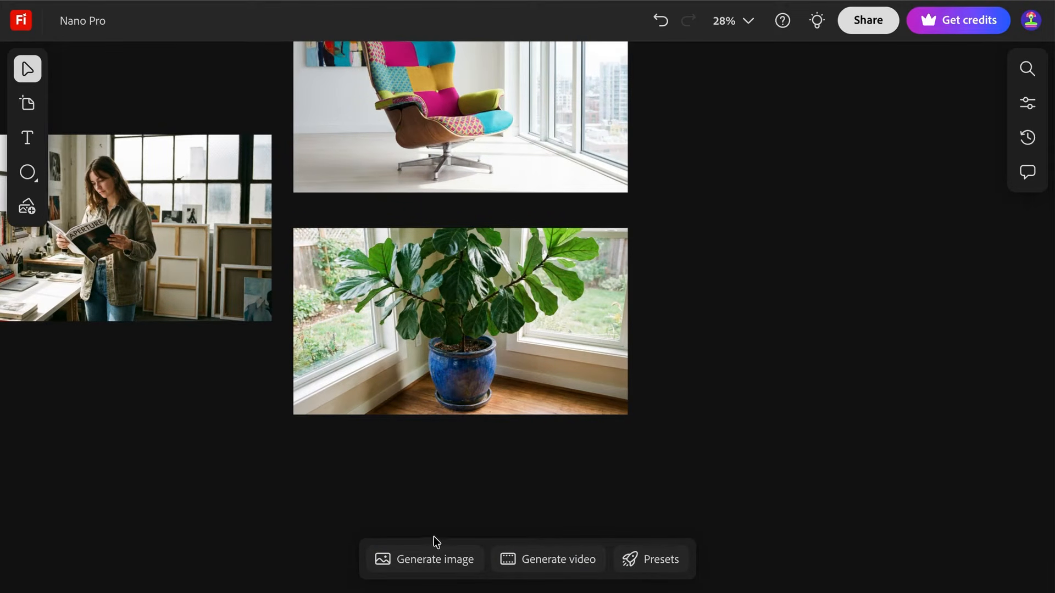
pyautogui.click(426, 554)
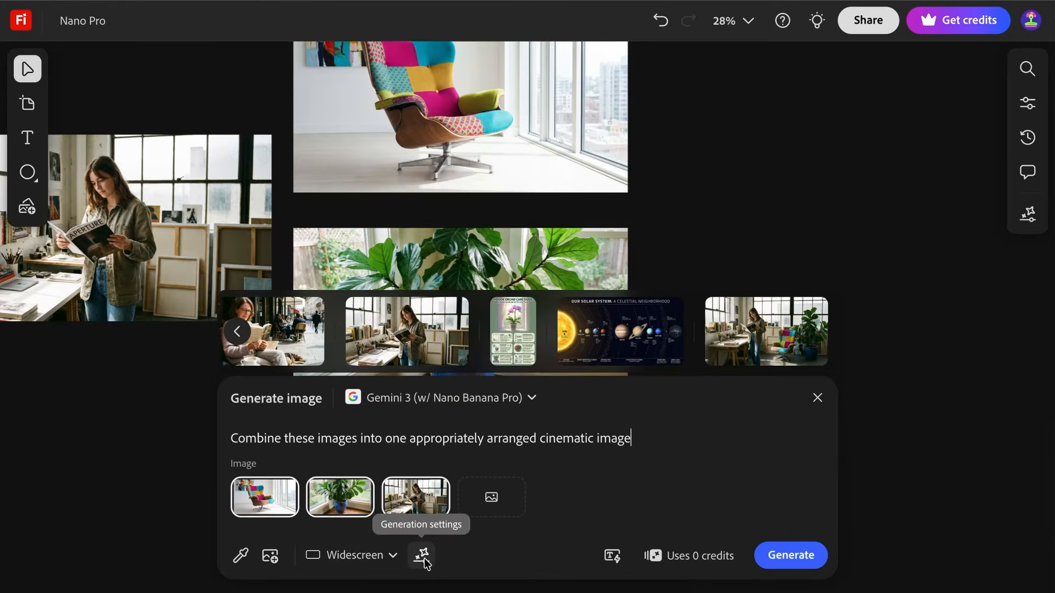
pyautogui.moveTo(250, 489)
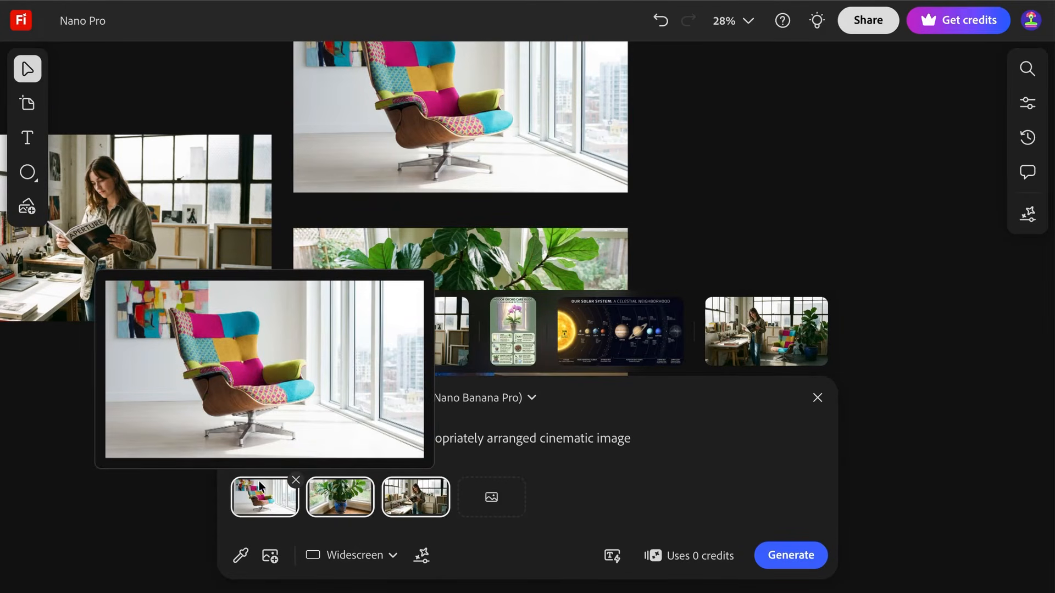
pyautogui.moveTo(351, 496)
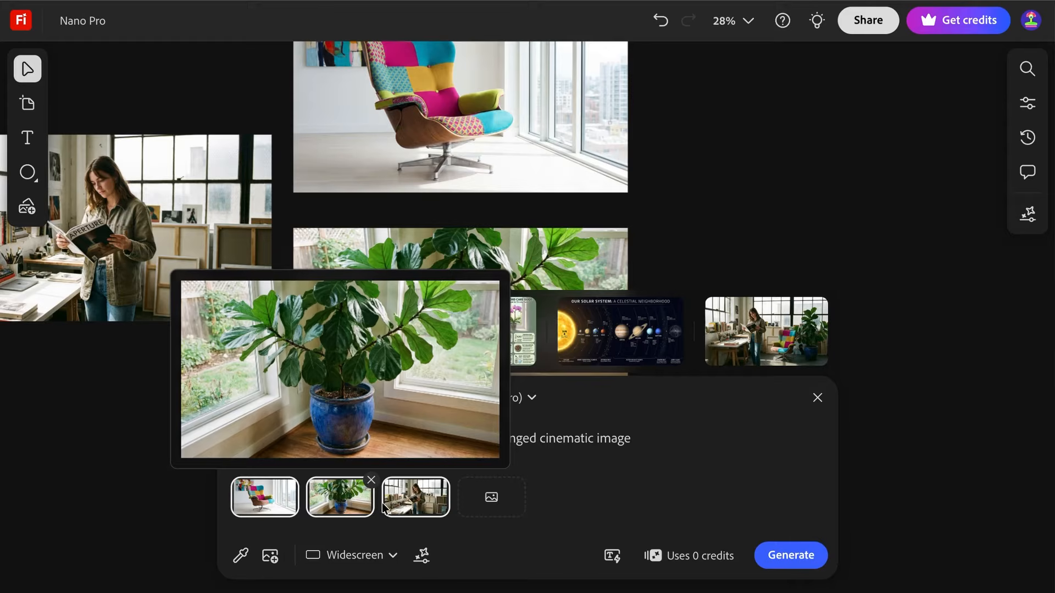
pyautogui.moveTo(418, 504)
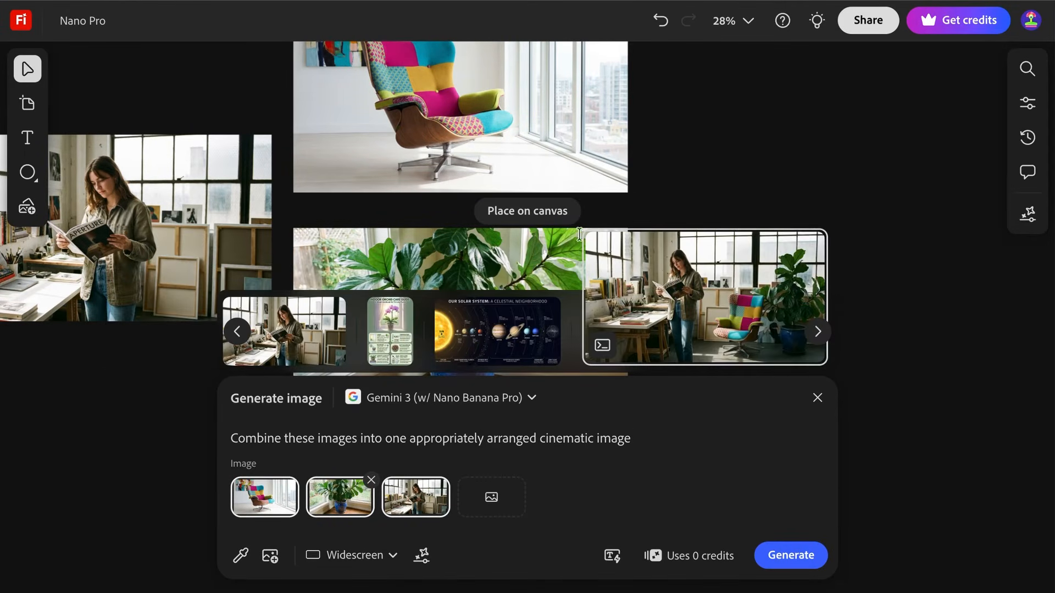
# Place the generated studio scene with the woman, armchair and plant on the canvas beside its reference images and close the image generator.
pyautogui.click(555, 211)
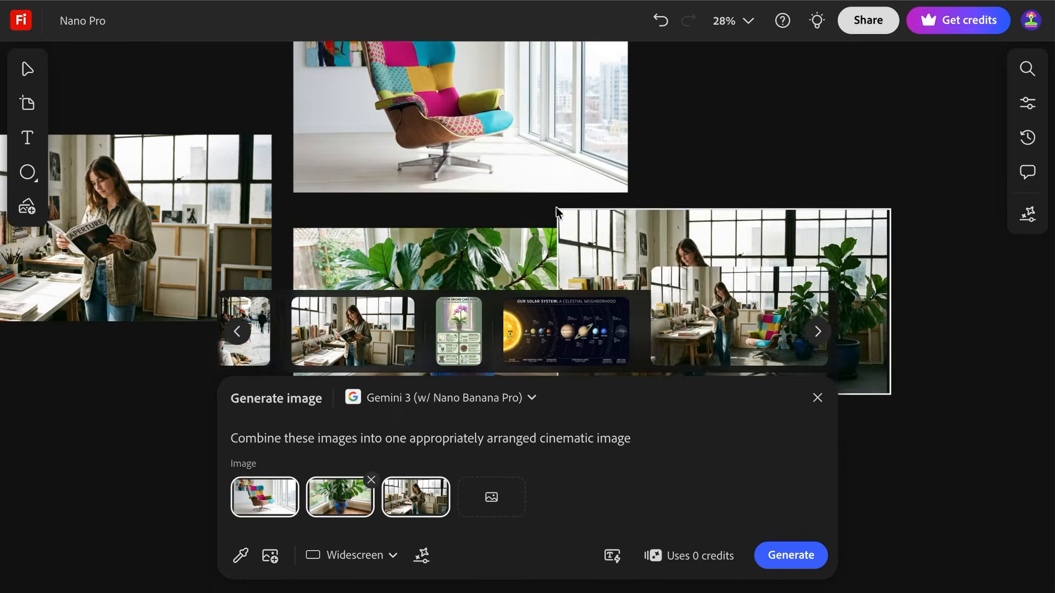
pyautogui.click(694, 166)
pyautogui.click(665, 172)
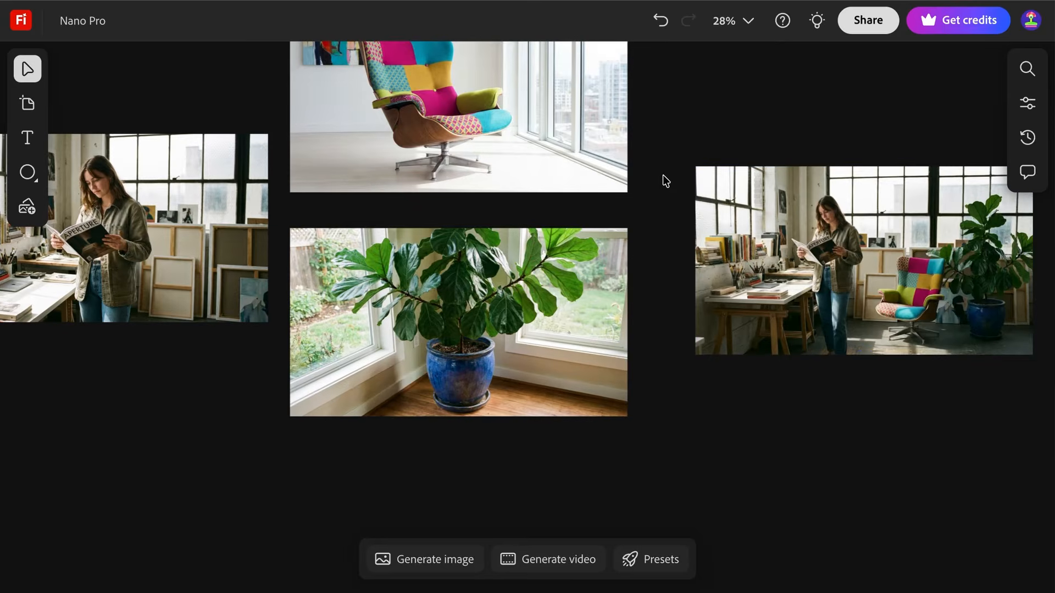
pyautogui.scroll(3, 663, 175)
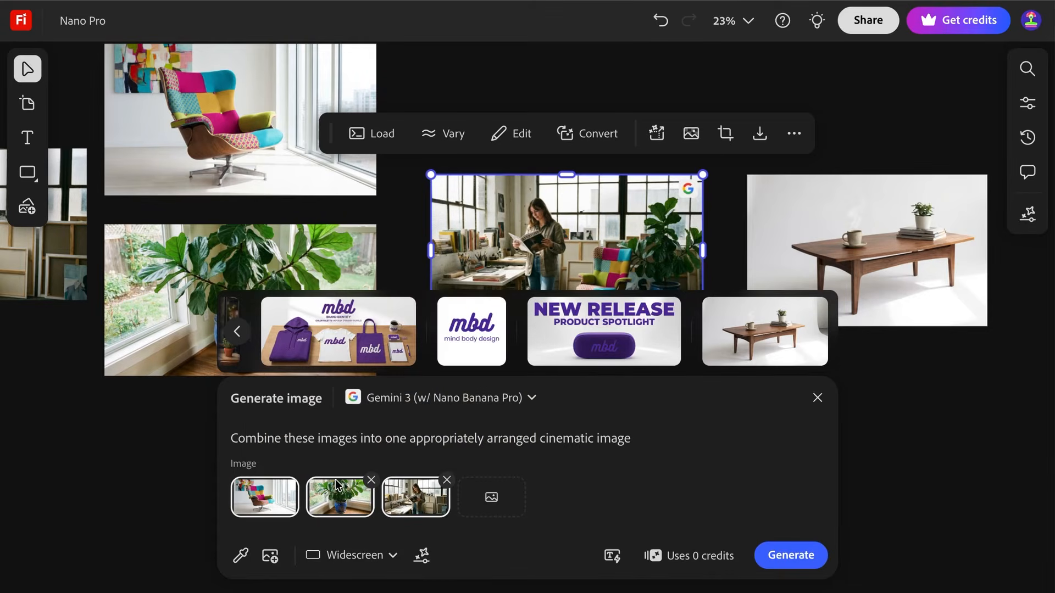
# Replace the potted plant reference image with the wooden coffee table picture from the canvas.
pyautogui.click(371, 481)
pyautogui.click(416, 500)
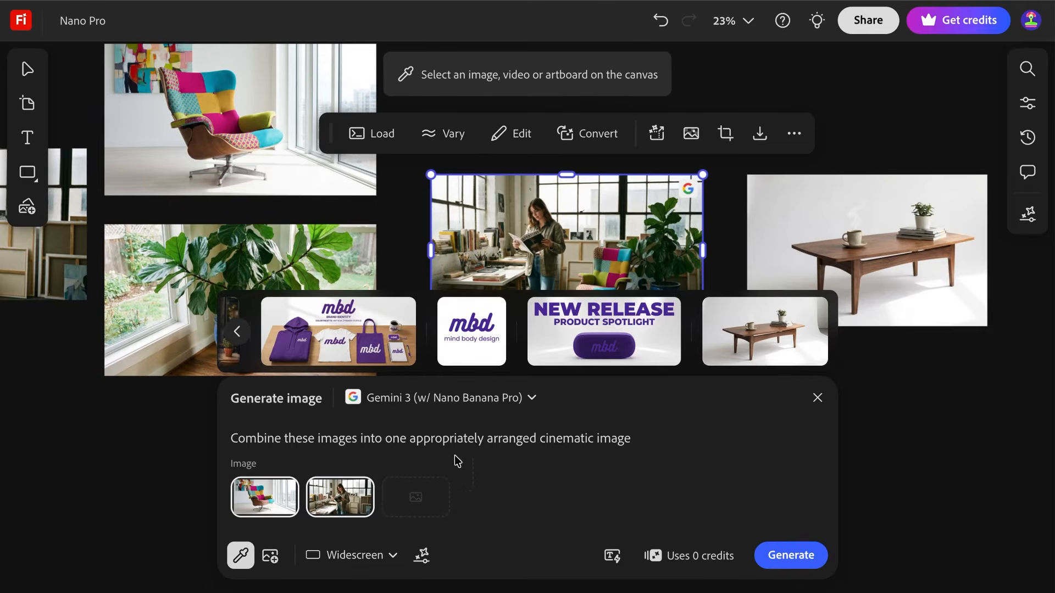
pyautogui.click(846, 193)
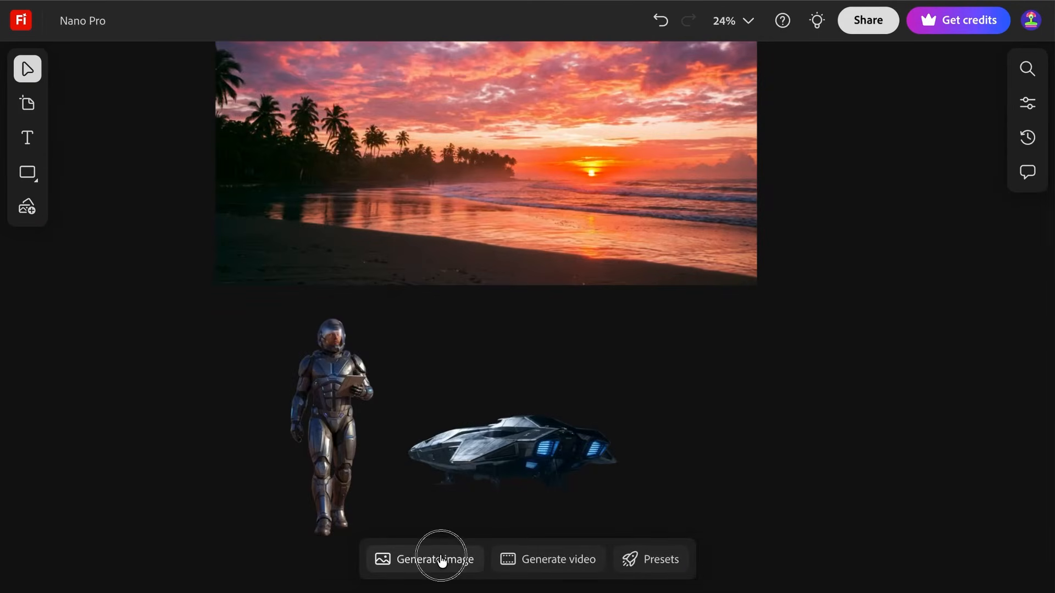
# Set up a widescreen Gemini 3 image from the armored astronaut, spaceship and sunset beach pictures with the prompt "Combine these images into one appropriately arranged cinematic image".
pyautogui.click(442, 560)
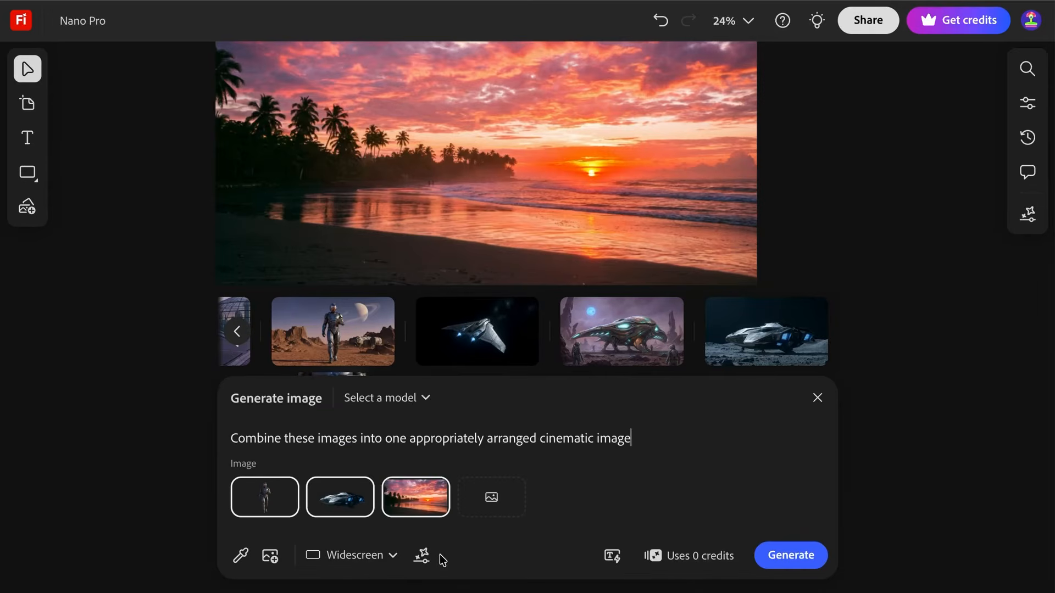
pyautogui.moveTo(262, 493)
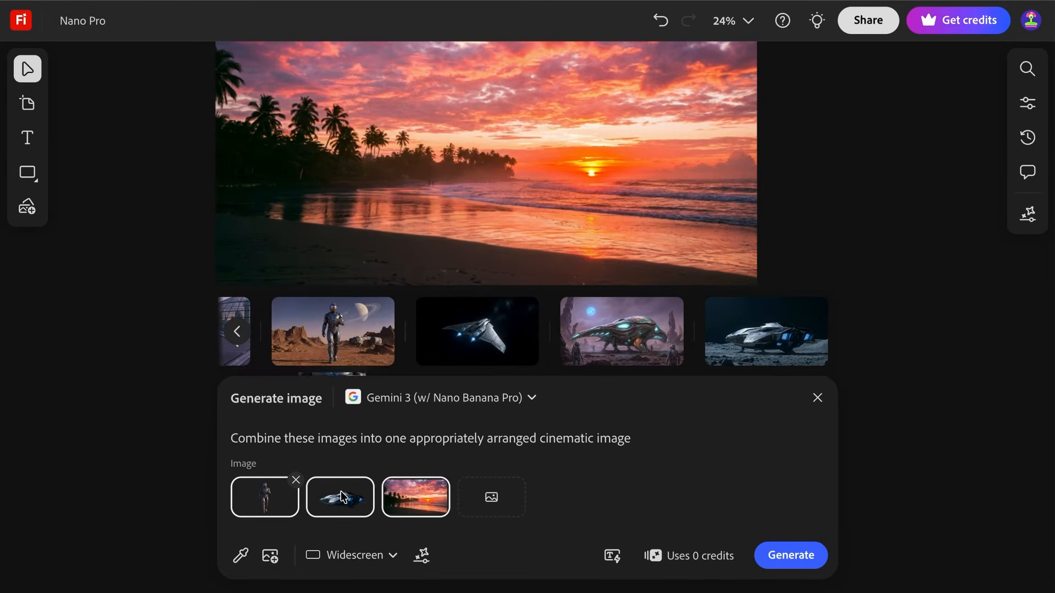
pyautogui.moveTo(340, 498)
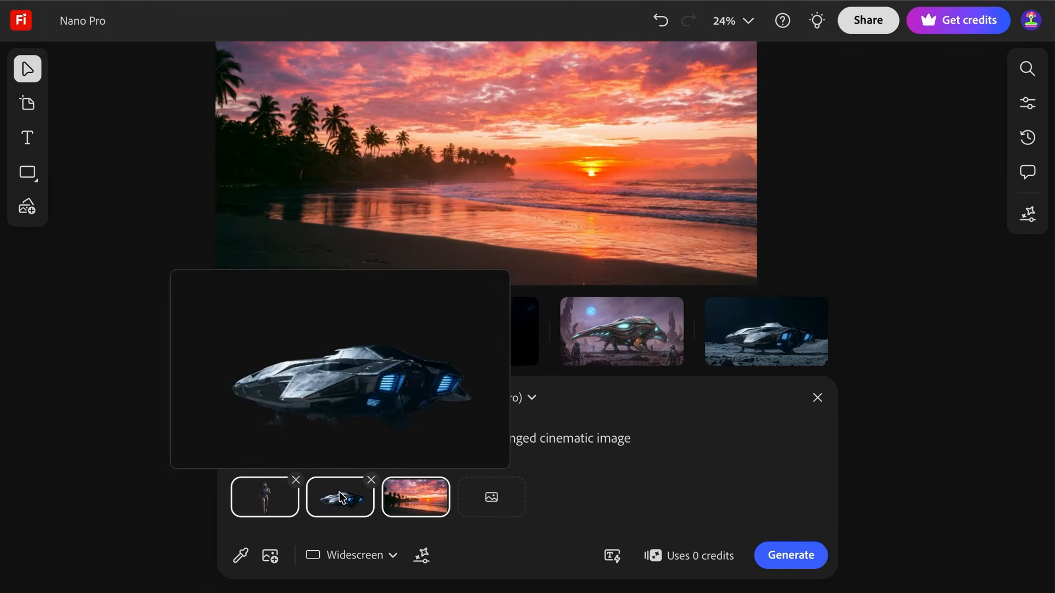
pyautogui.moveTo(410, 506)
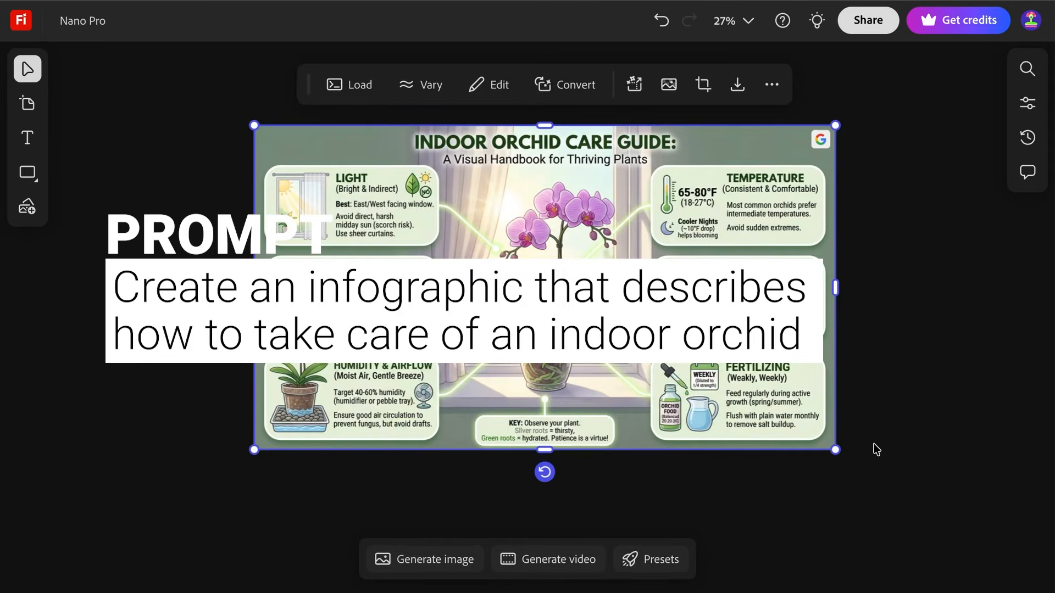
# Examine the text and illustrations of the indoor orchid care guide infographic up close.
pyautogui.scroll(5, 876, 418)
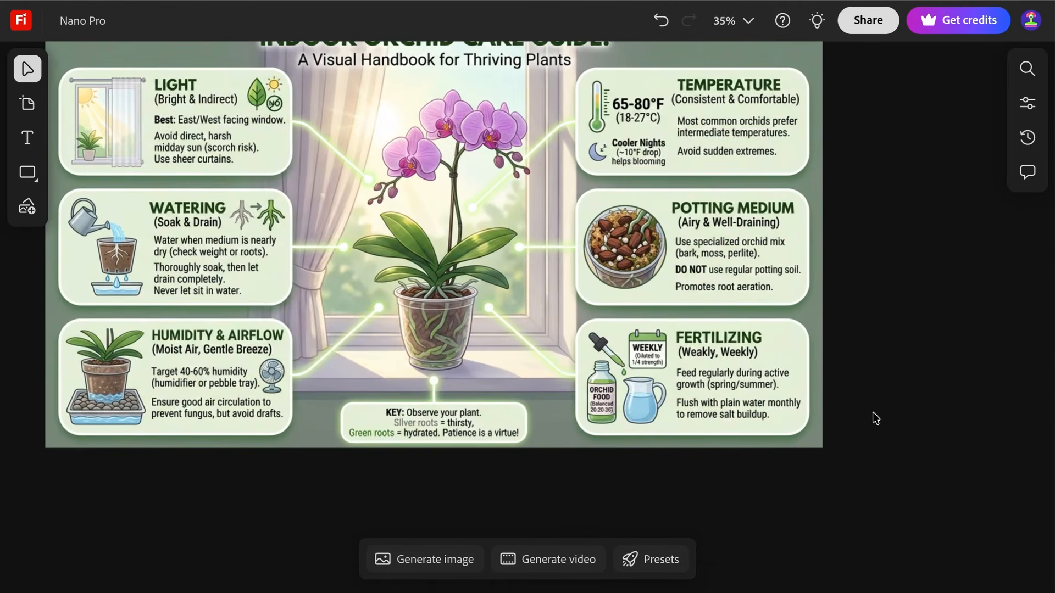
pyautogui.hscroll(-3, 873, 412)
pyautogui.scroll(1, 872, 412)
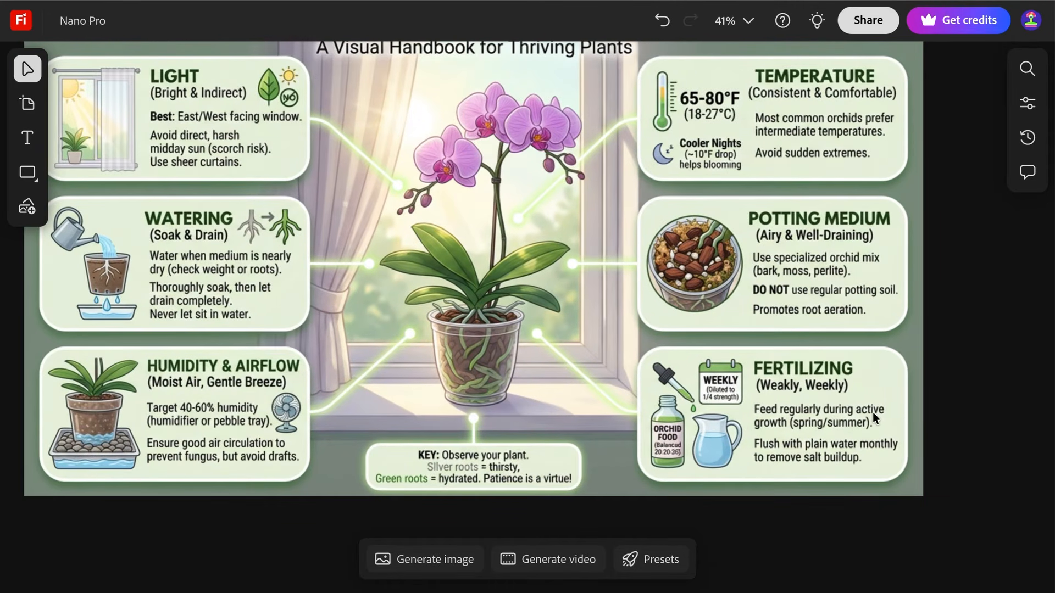